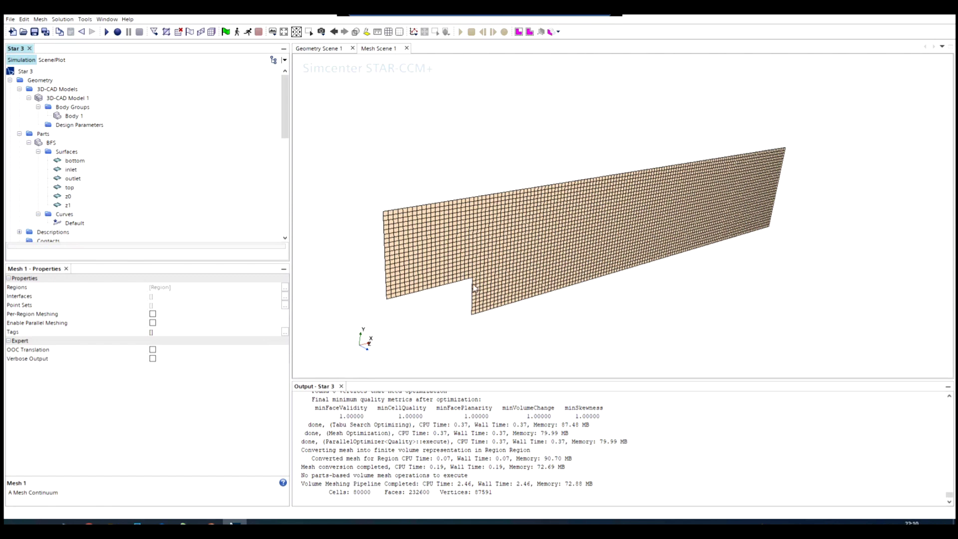
Add the Prism Layer Mesher to the meshing models of the Mesh 1 continuum.
scroll(472, 312, "up", 1)
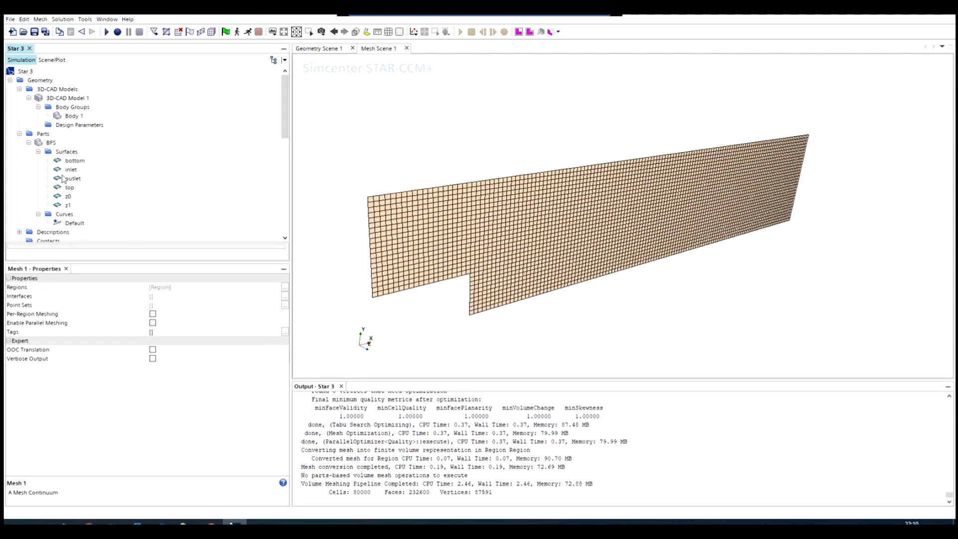
scroll(62, 158, "down", 3)
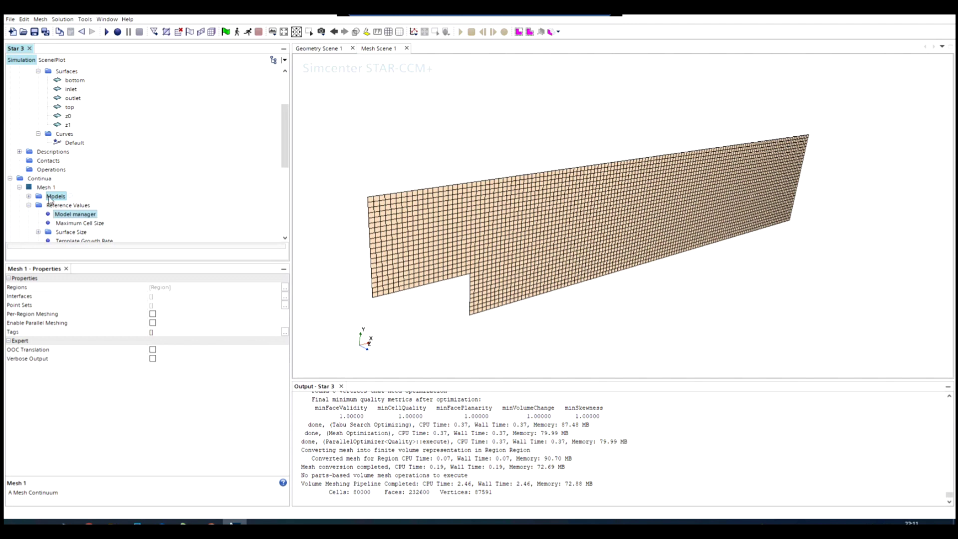
scroll(50, 200, "down", 2)
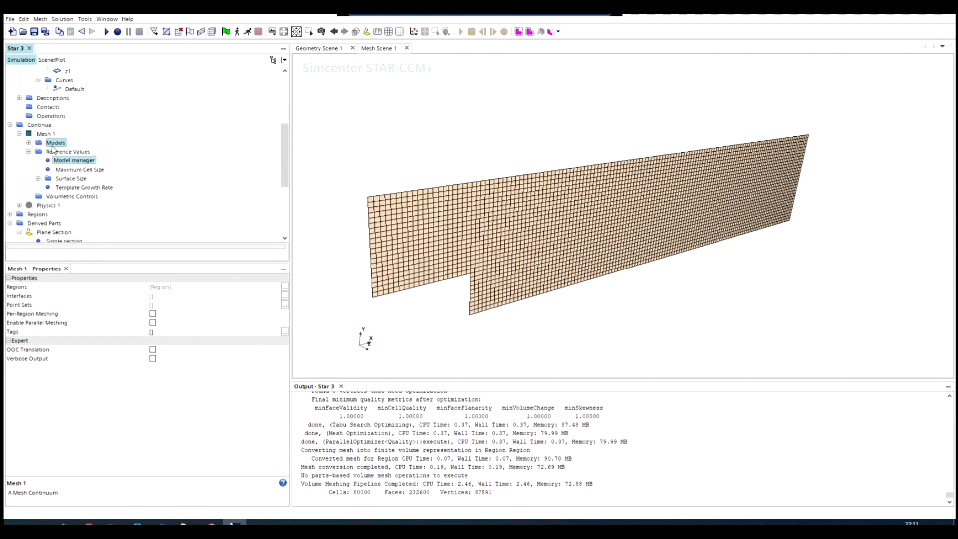
left_click(28, 142)
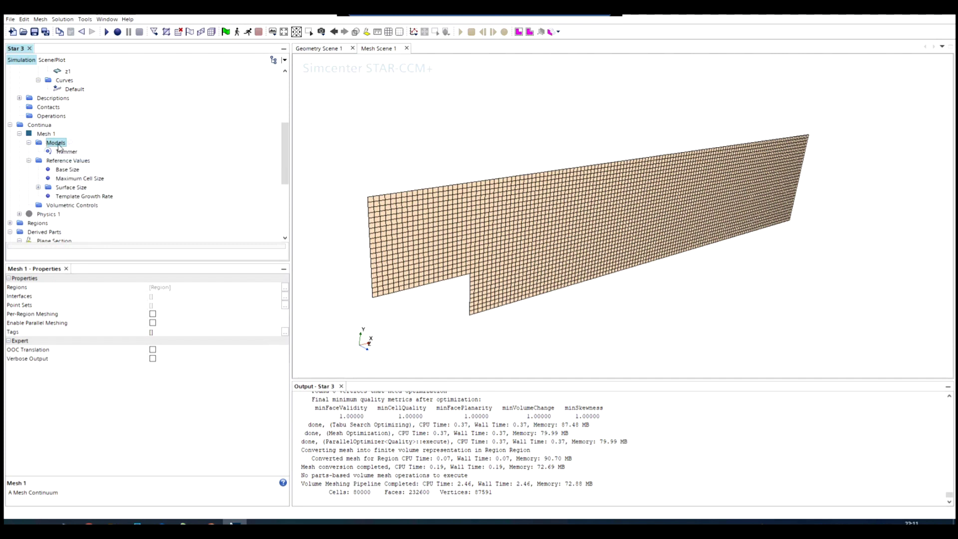
right_click(58, 146)
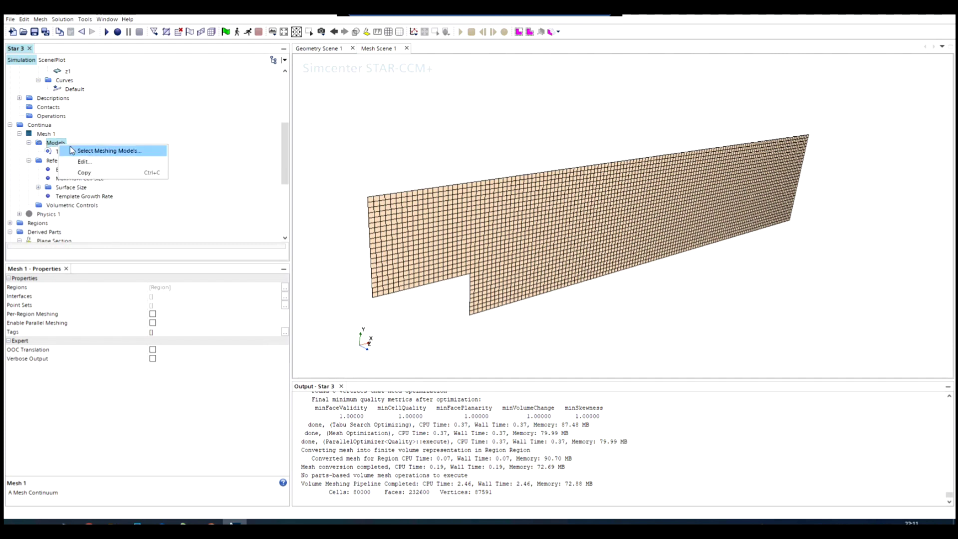
left_click(111, 152)
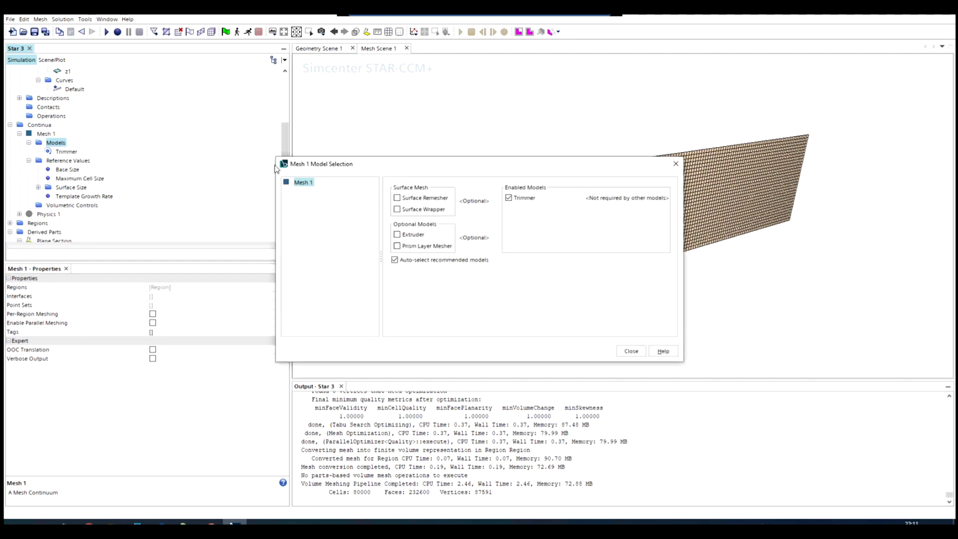
left_click(397, 247)
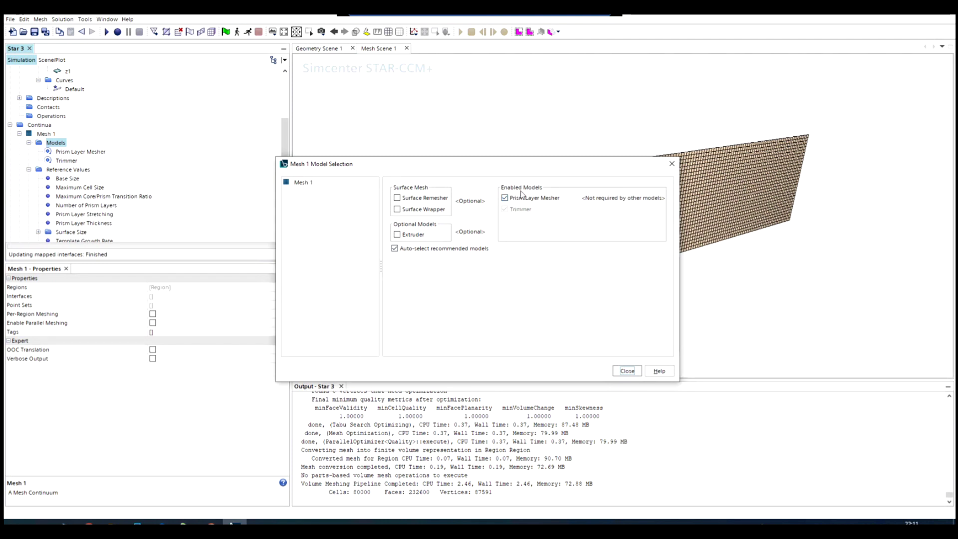
left_click(628, 371)
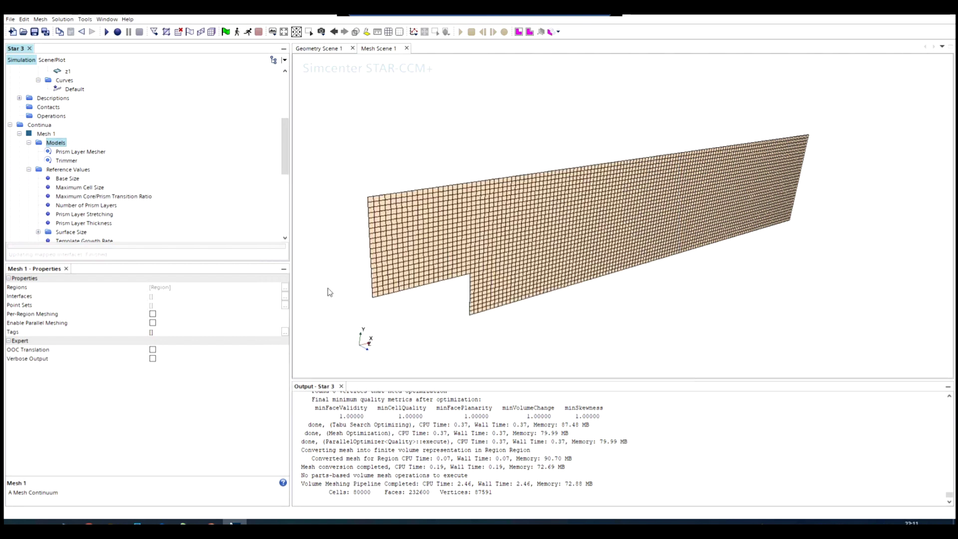
Switch the Prism Layer Thickness size type of Mesh 1 to Absolute and set its absolute size to 0.05 m.
left_click(61, 162)
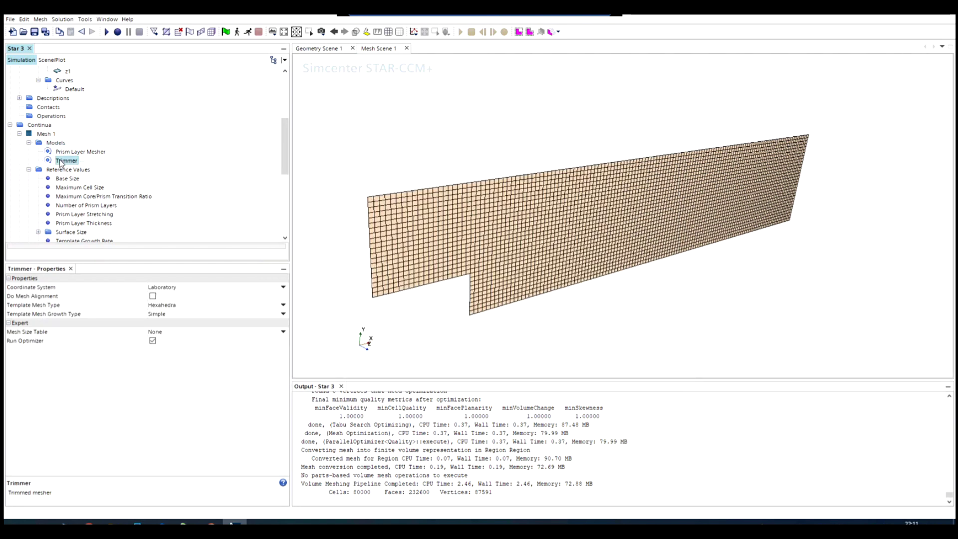
scroll(69, 170, "down", 1)
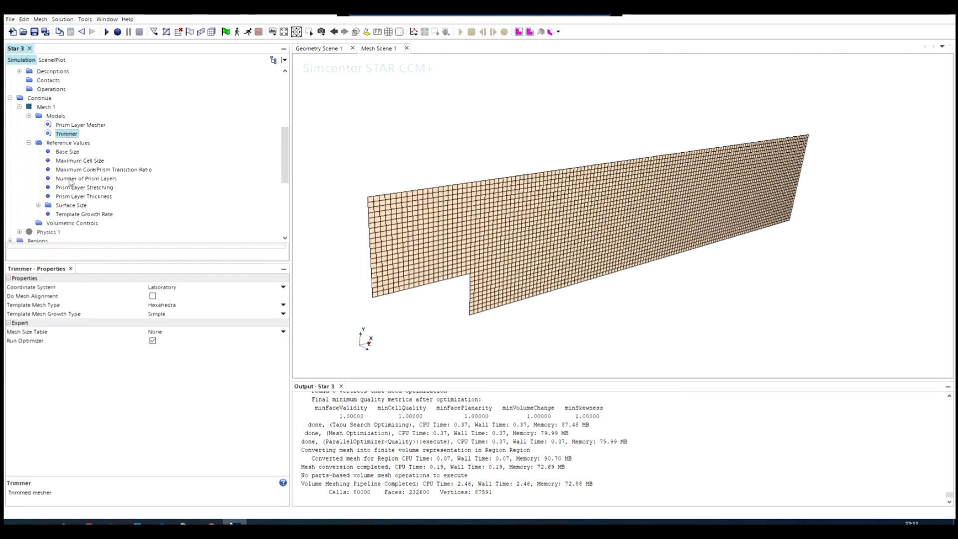
left_click(64, 126)
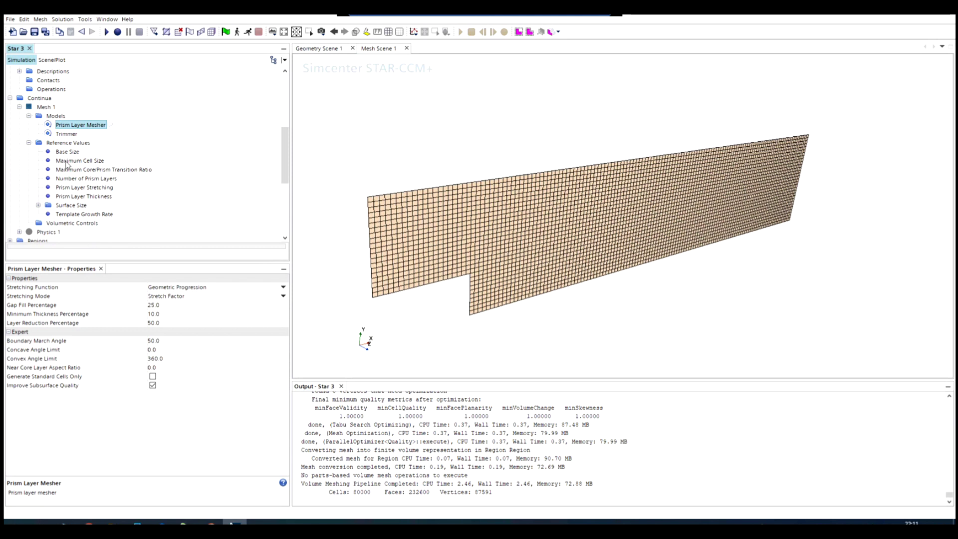
left_click(66, 189)
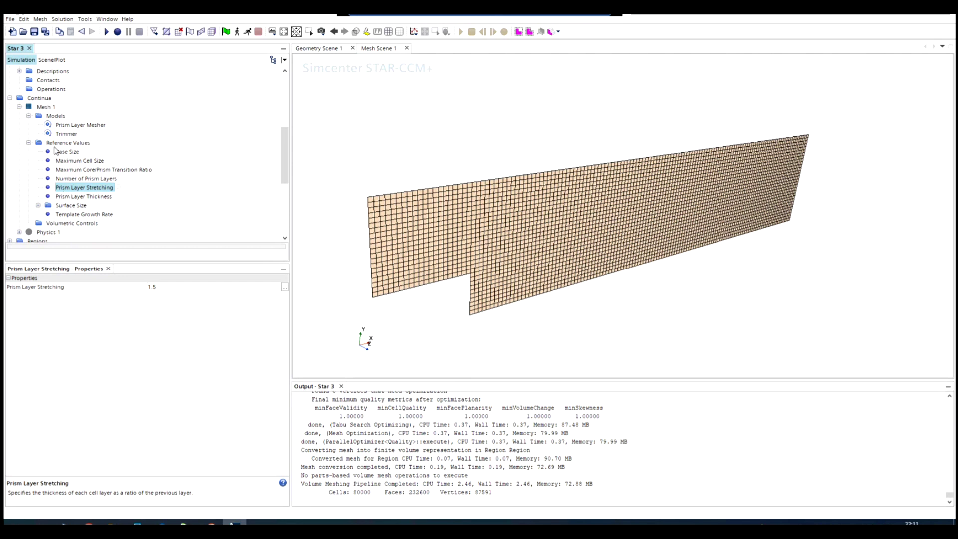
left_click(80, 198)
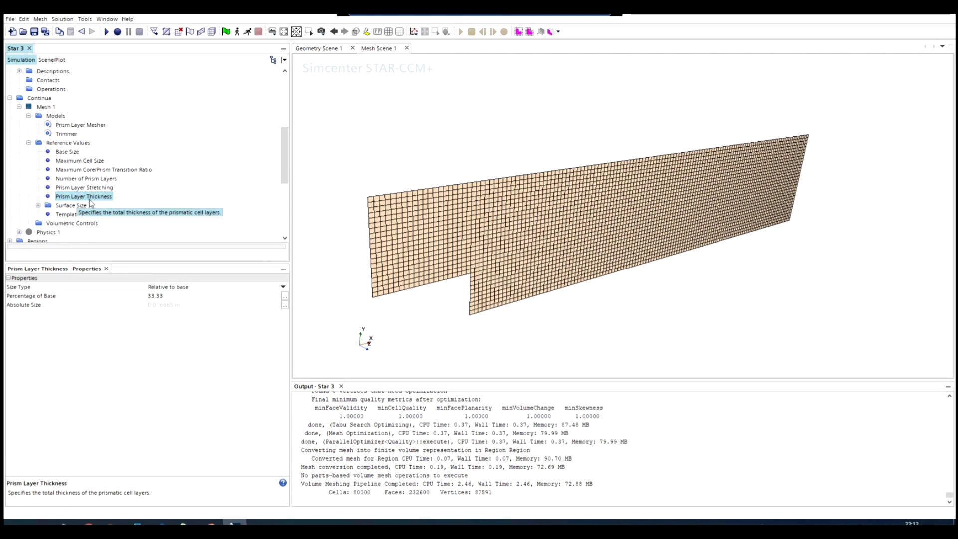
left_click(160, 287)
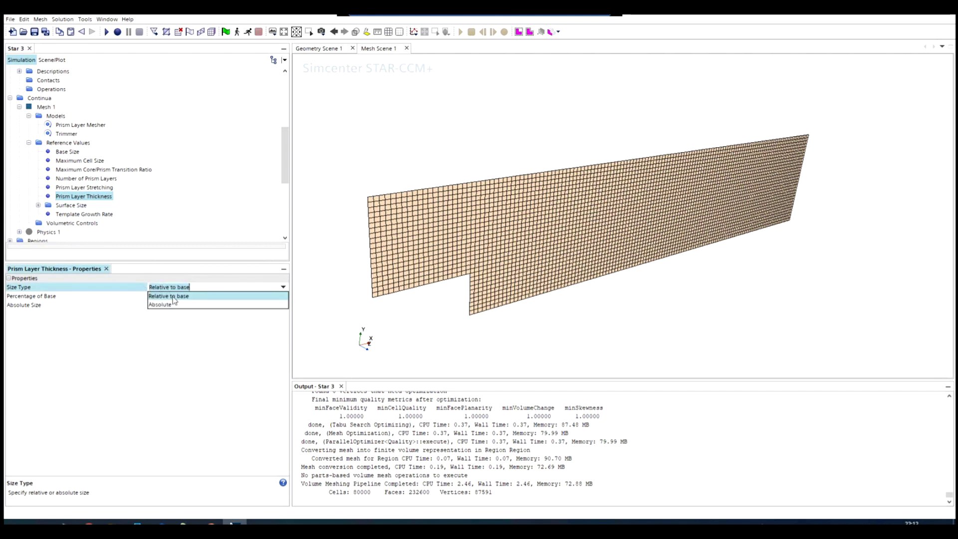
left_click(167, 306)
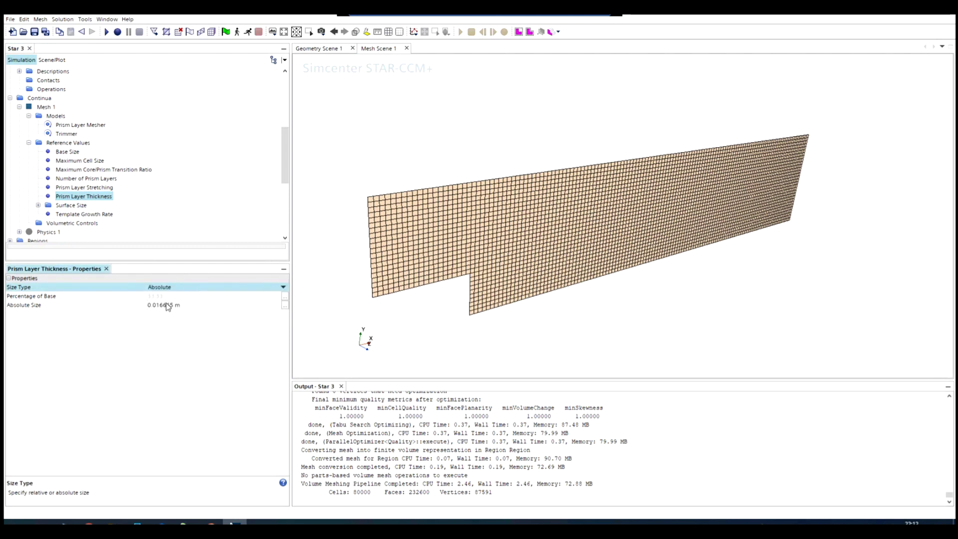
left_click(173, 304)
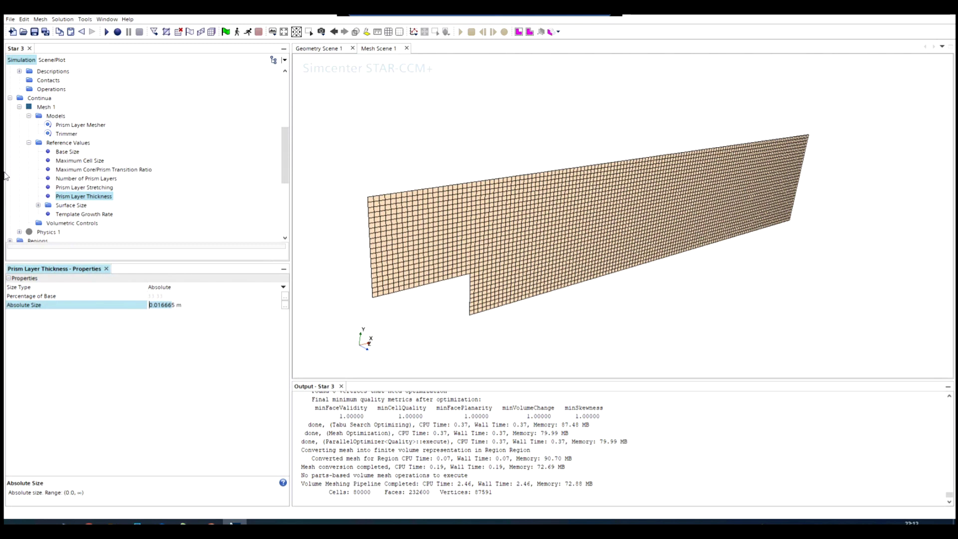
type("0.")
key("BackSpace")
key("BackSpace")
type(".05")
key("Return")
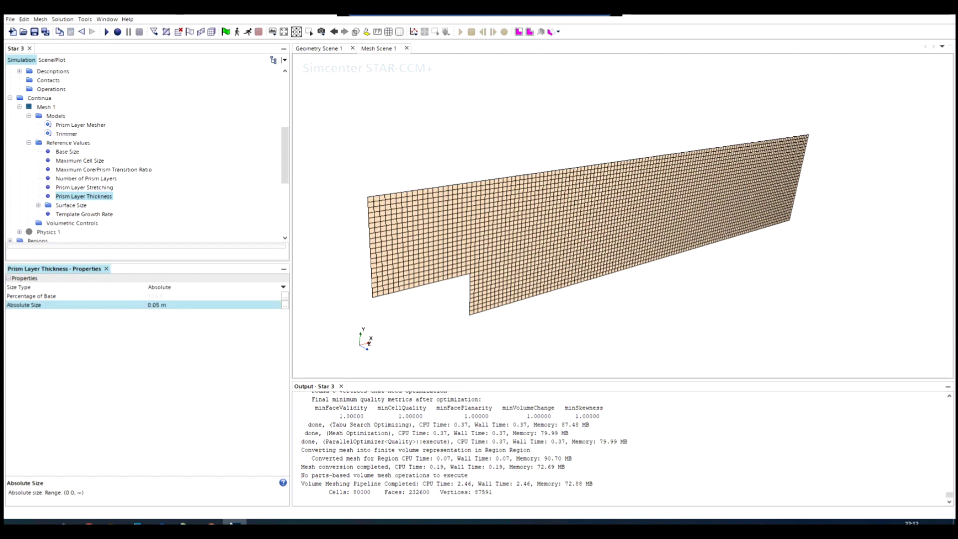
Set the Number of Prism Layers in the Mesh 1 reference values to 21.
left_click(78, 180)
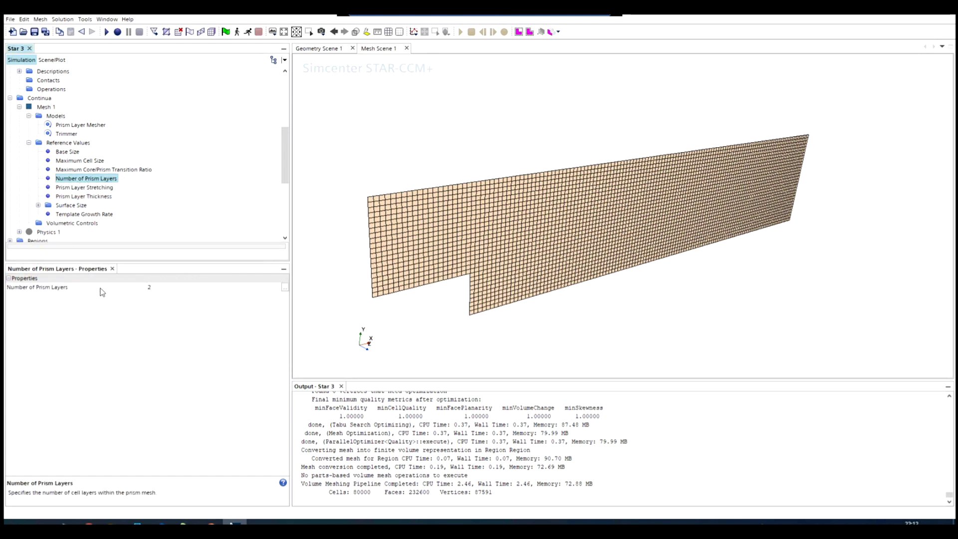
left_click(168, 288)
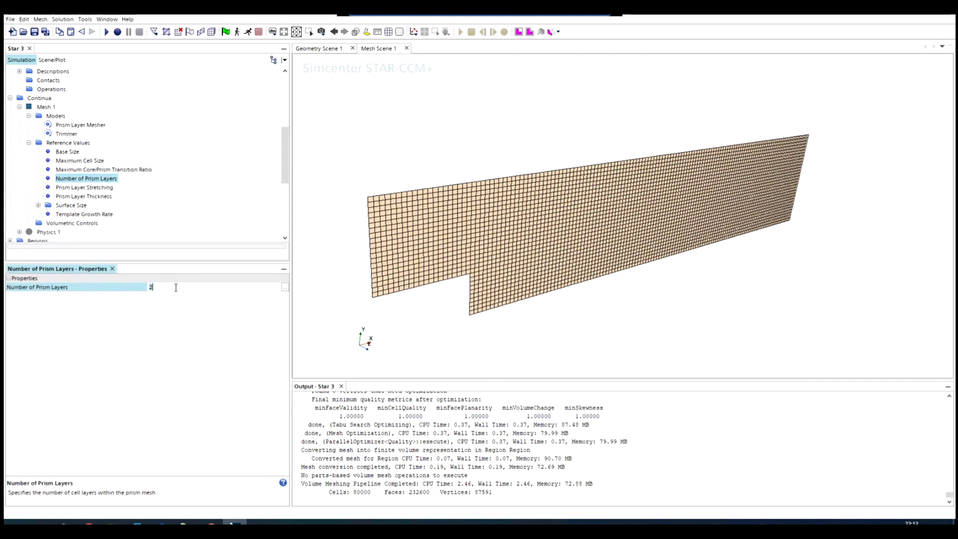
type("21")
key("Return")
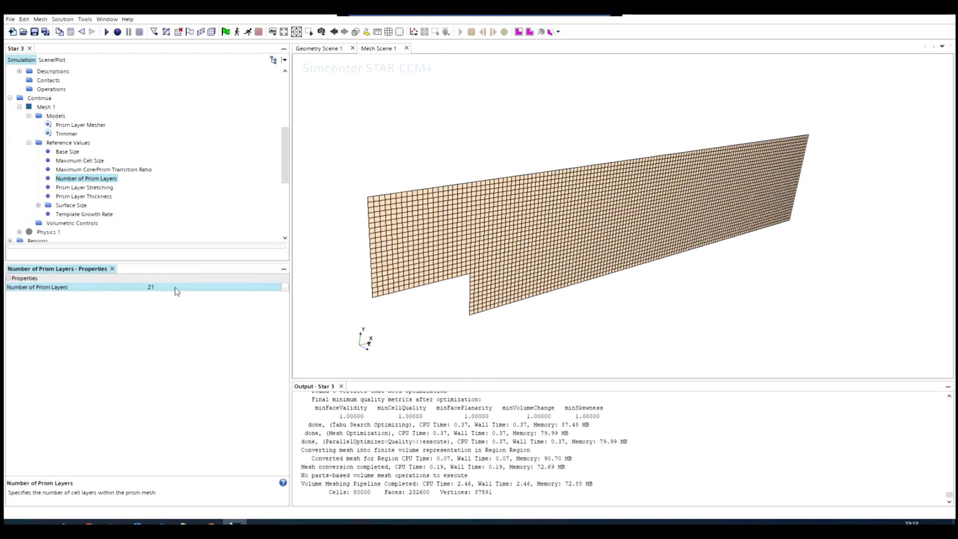
Set the Prism Layer Stretching in the Mesh 1 reference values to 1.3.
left_click(83, 189)
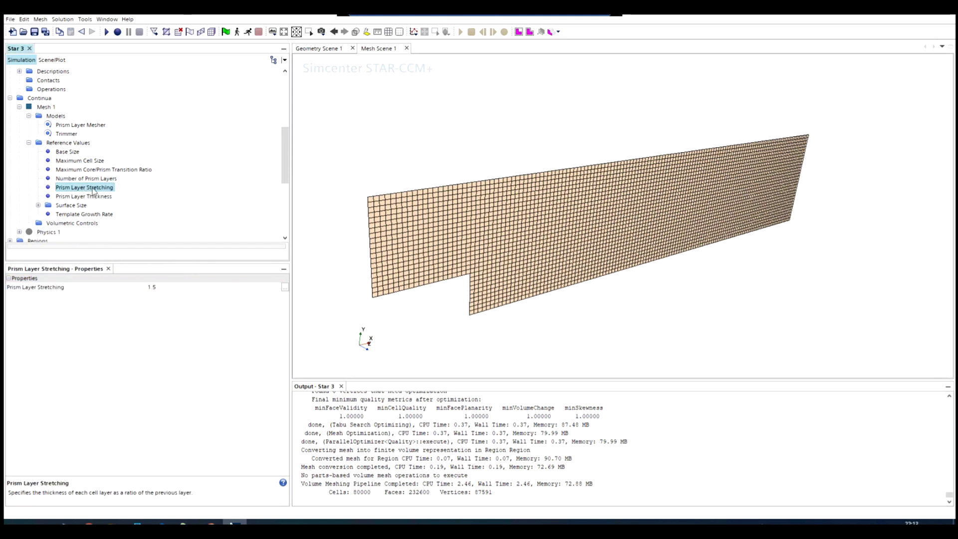
left_click(169, 287)
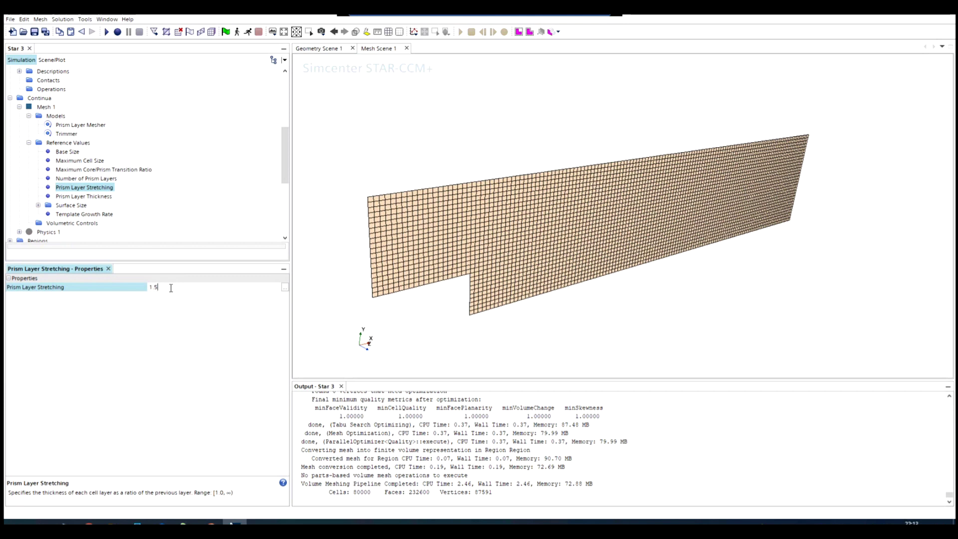
key("BackSpace")
key("BackSpace")
key("Return")
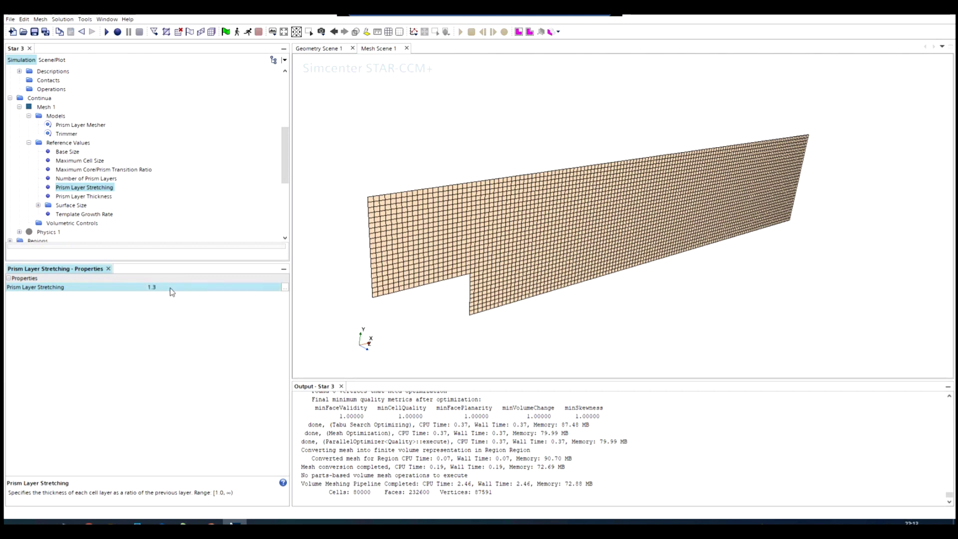
Review the number of prism layers, the prism layer stretching and the prism layer thickness in the Mesh 1 reference values.
left_click(100, 179)
left_click(94, 189)
left_click(93, 194)
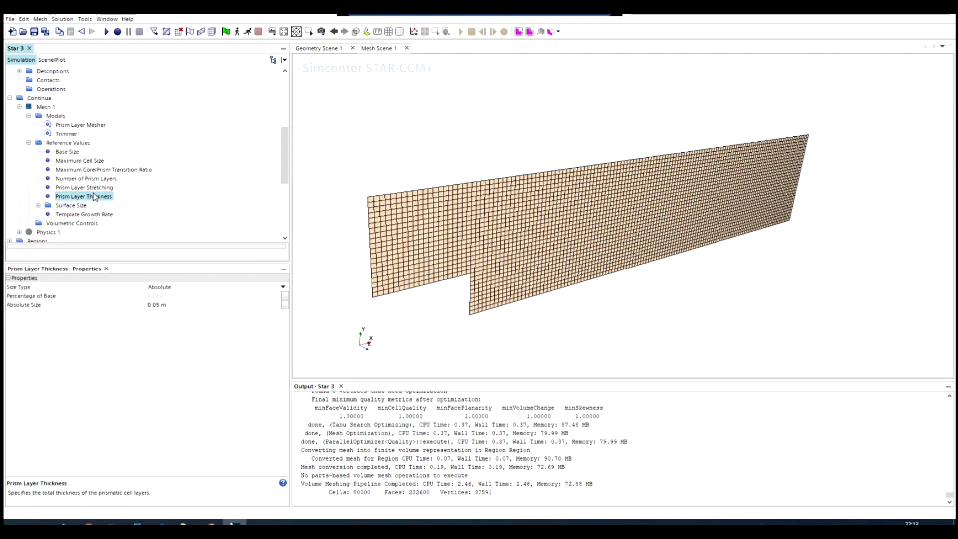
left_click(97, 186)
left_click(103, 179)
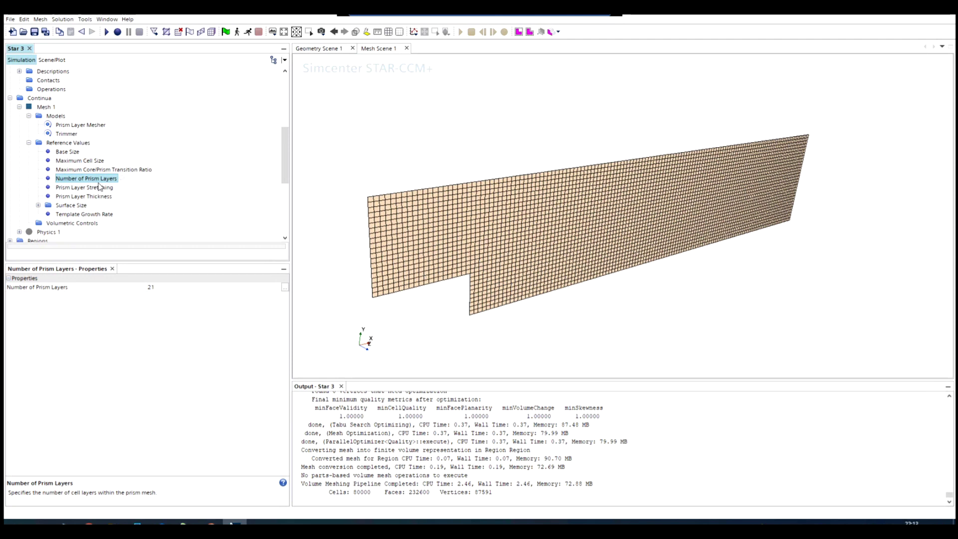
left_click(85, 196)
left_click(86, 188)
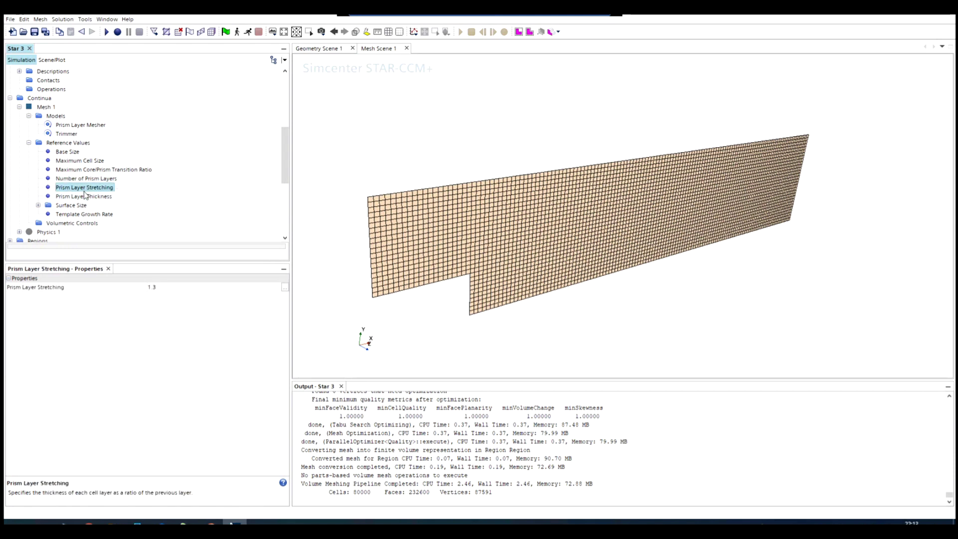
left_click(85, 196)
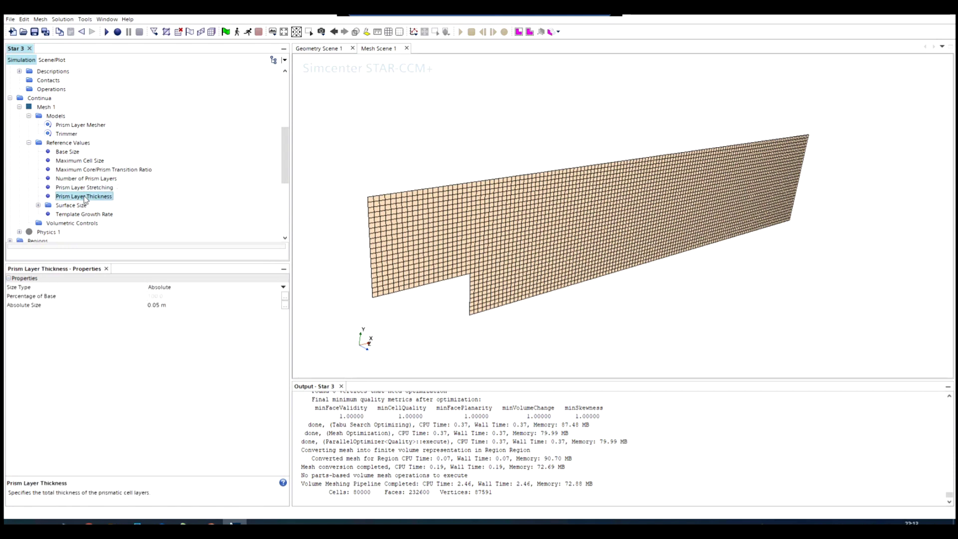
Regenerate the volume mesh and inspect the prism layers along the bottom wall and around the backward-facing step.
left_click(214, 32)
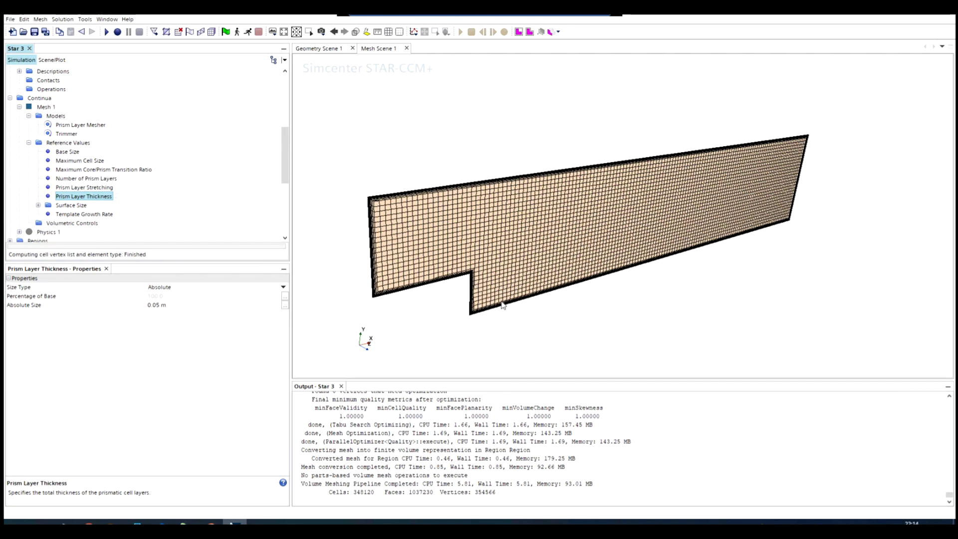
scroll(502, 305, "up", 10)
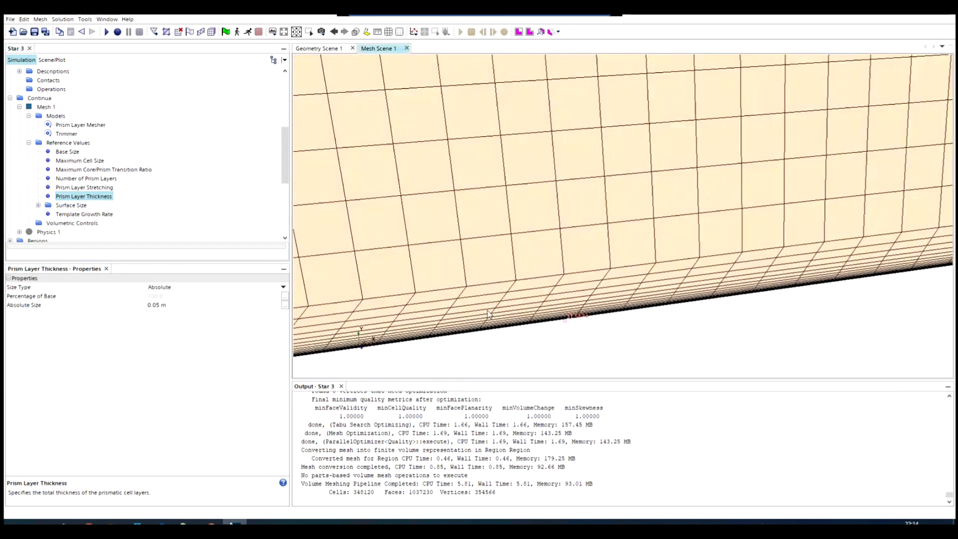
scroll(489, 313, "down", 10)
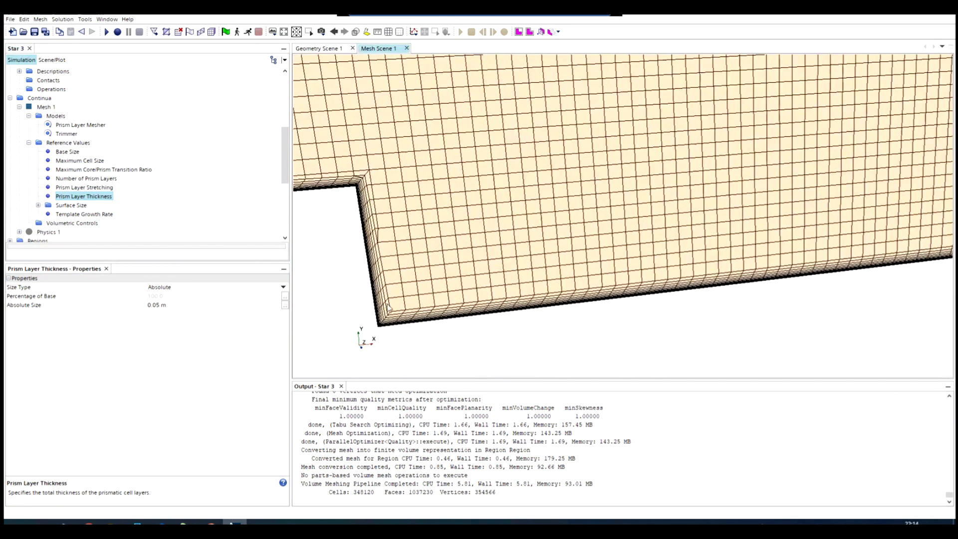
scroll(477, 348, "up", 10)
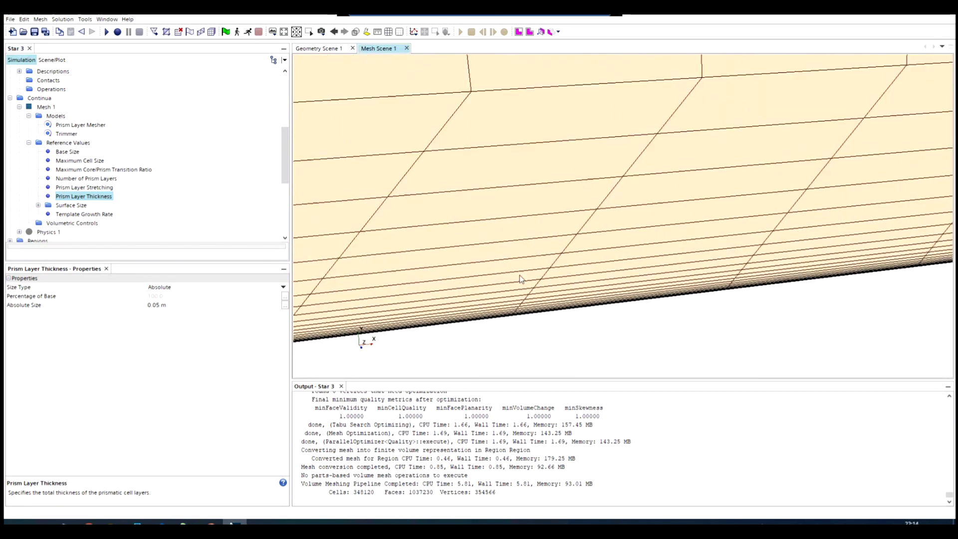
scroll(520, 275, "up", 5)
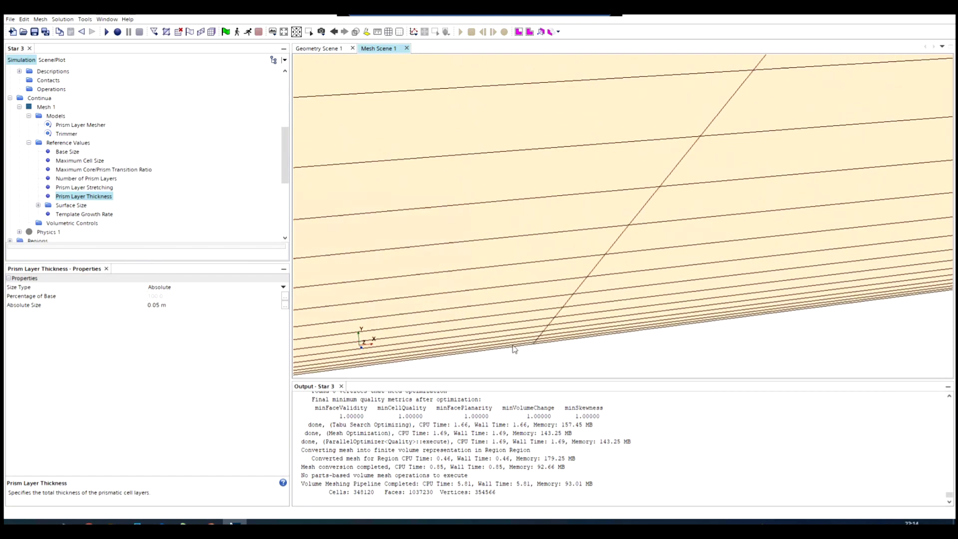
scroll(515, 349, "down", 5)
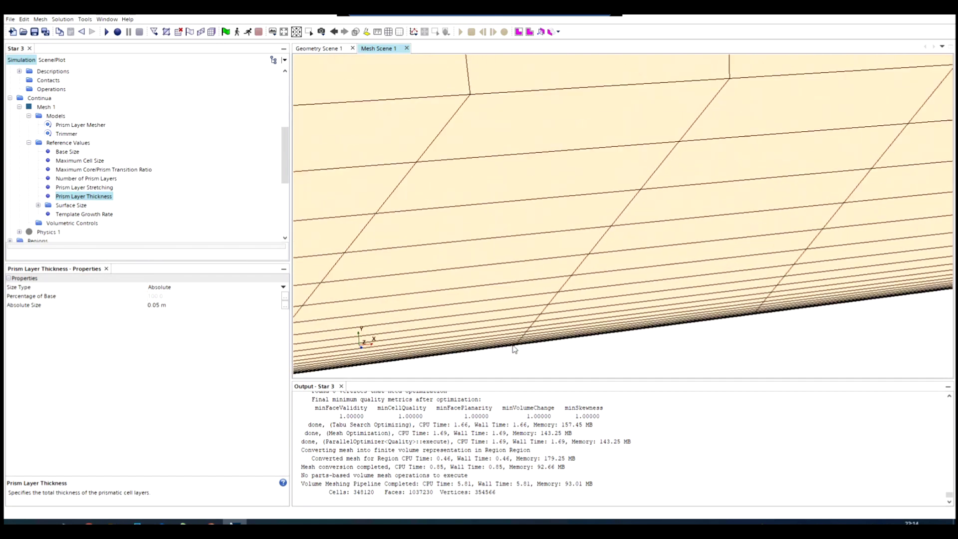
scroll(515, 349, "down", 8)
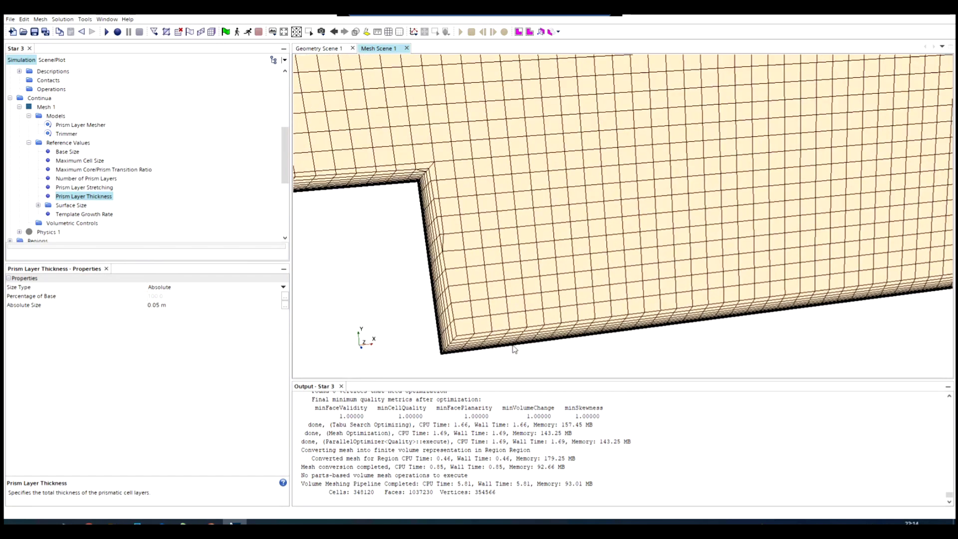
scroll(515, 348, "down", 6)
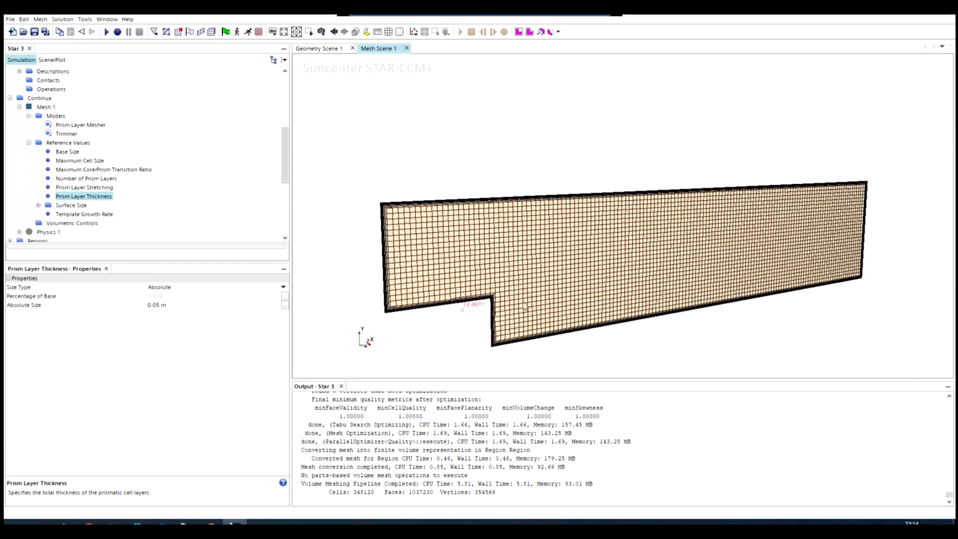
left_click_drag(524, 306, 562, 312)
scroll(597, 349, "up", 3)
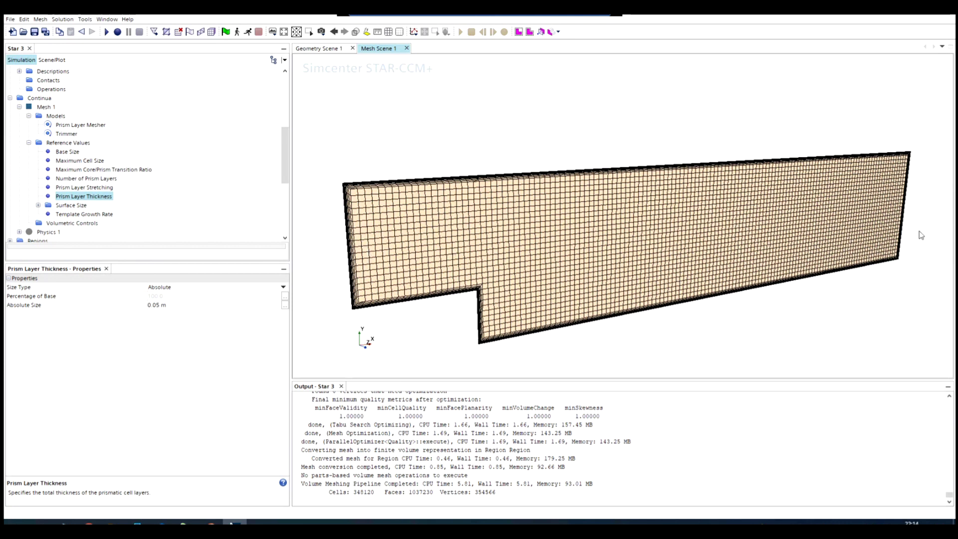
scroll(58, 219, "down", 4)
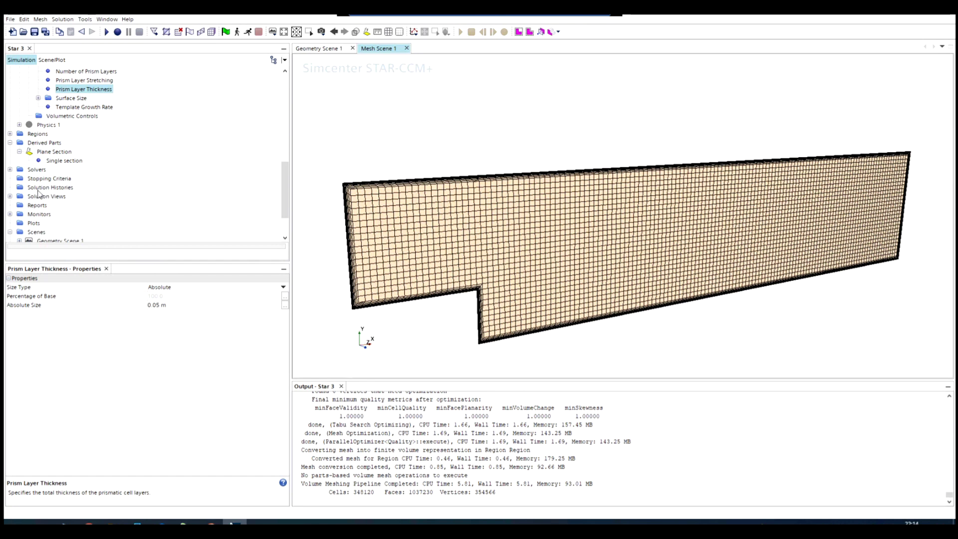
scroll(34, 197, "up", 4)
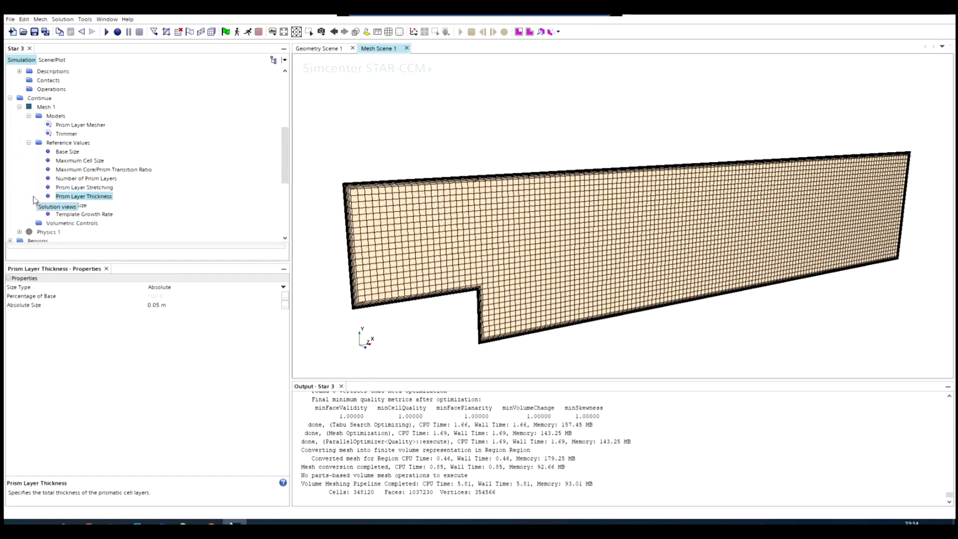
Set the boundary type of BFS.inlet in the Region's boundaries to Velocity Inlet.
scroll(33, 197, "down", 2)
scroll(33, 198, "down", 1)
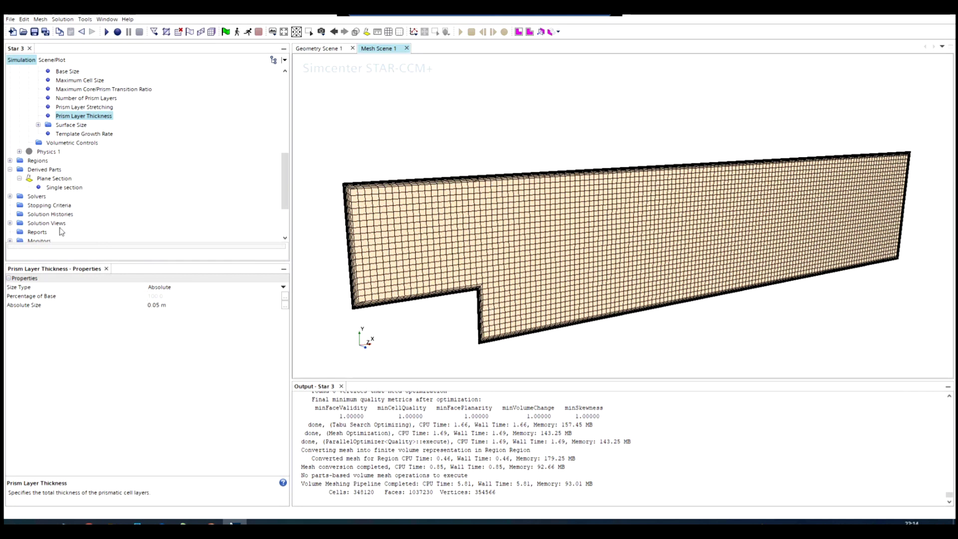
scroll(23, 207, "down", 1)
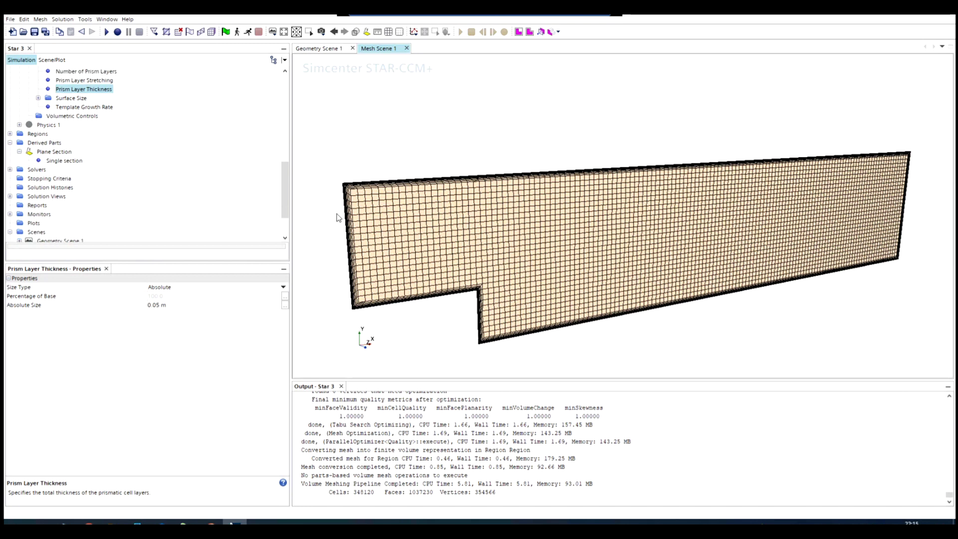
left_click(10, 133)
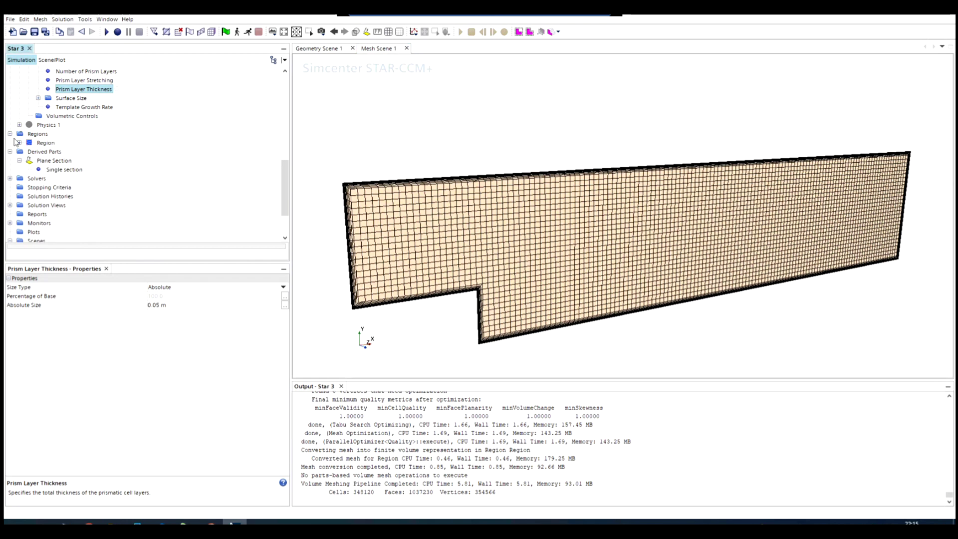
left_click(19, 143)
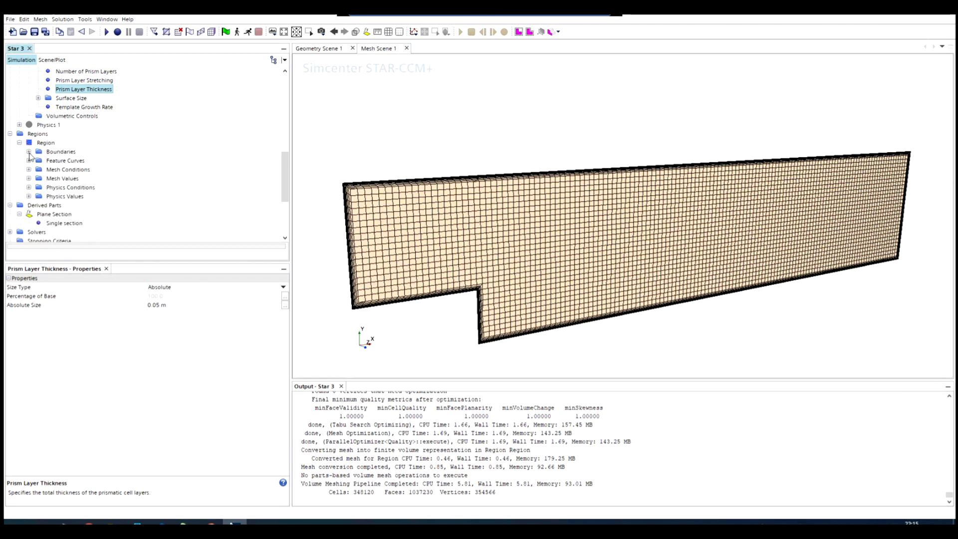
left_click(28, 152)
left_click(70, 161)
left_click(68, 170)
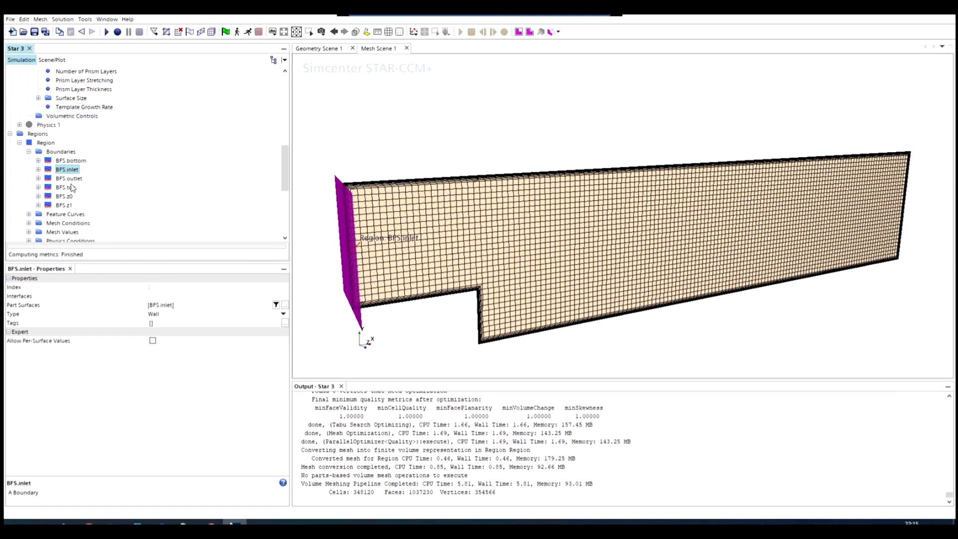
left_click(284, 315)
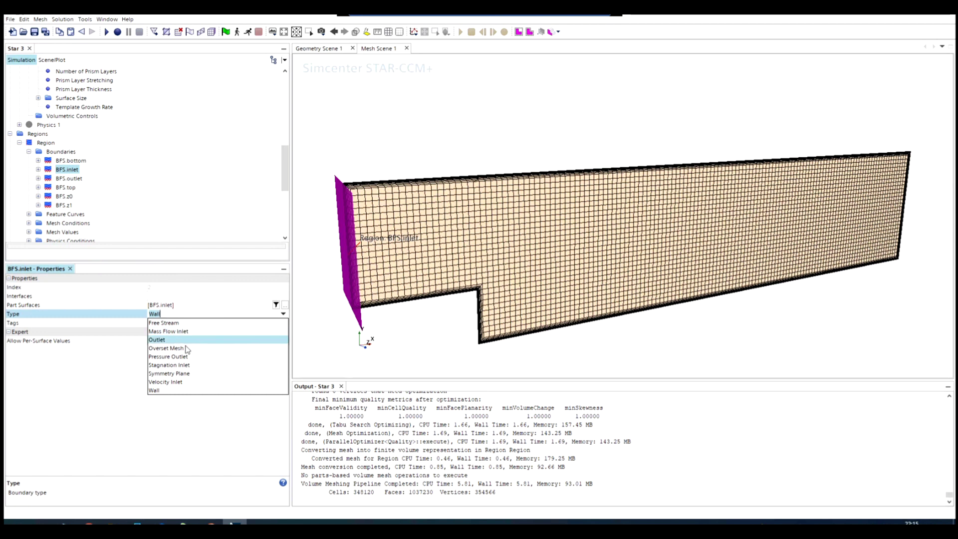
left_click(172, 382)
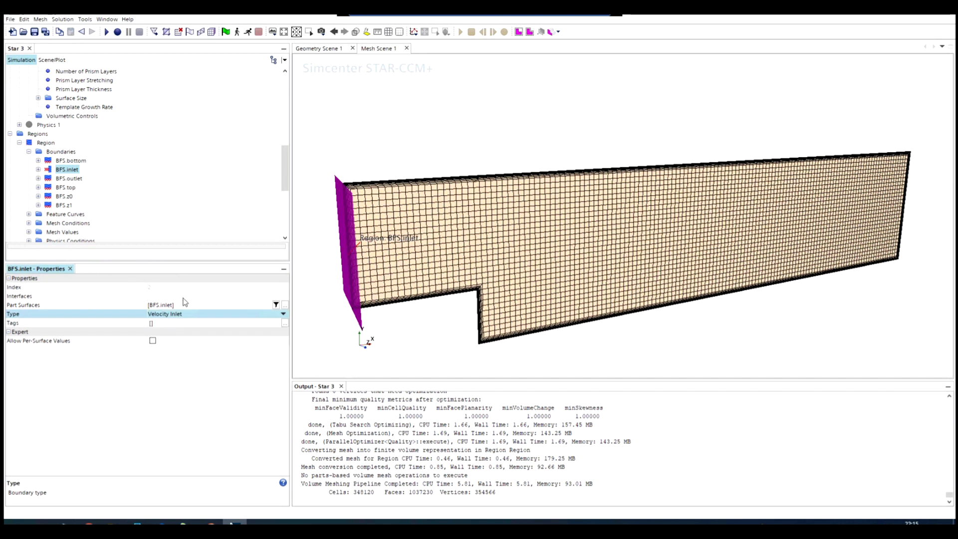
Set the boundary type of BFS.outlet to Pressure Outlet.
left_click(61, 179)
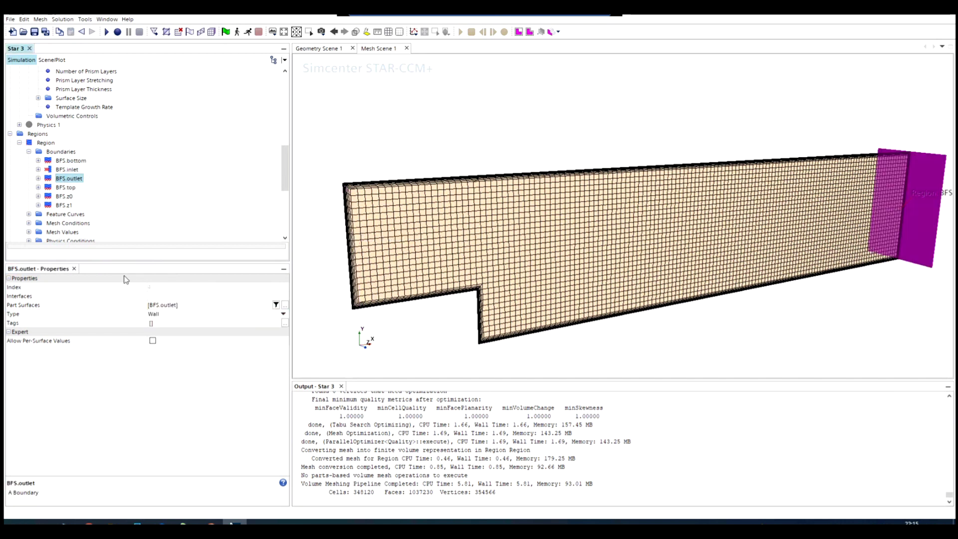
left_click(156, 315)
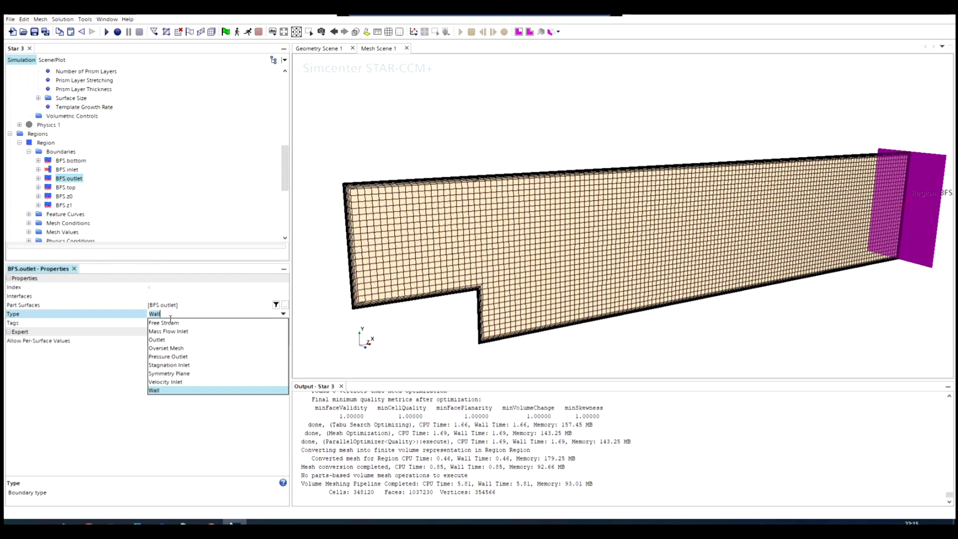
left_click(189, 363)
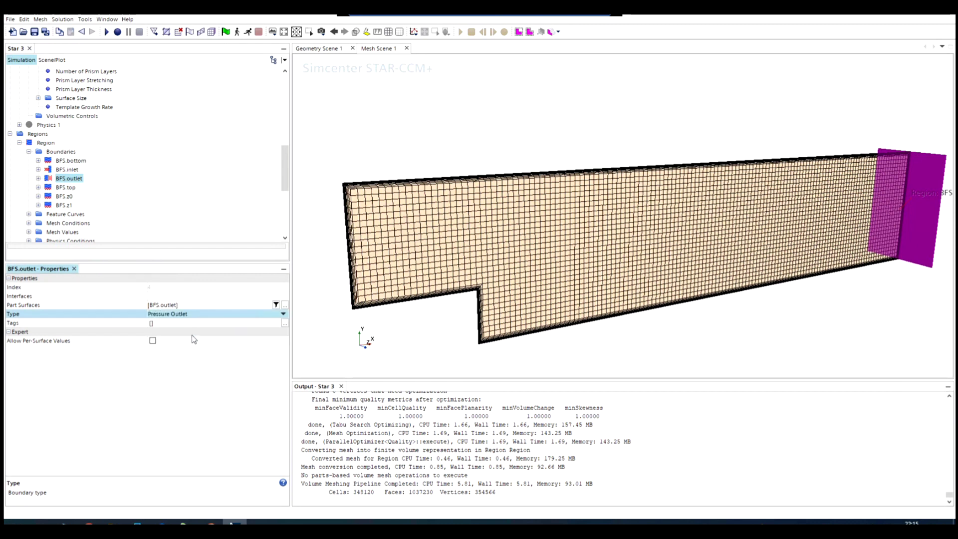
Regenerate the volume mesh with the new boundary types and inspect the cells at the inlet, outlet and walls.
left_click(212, 33)
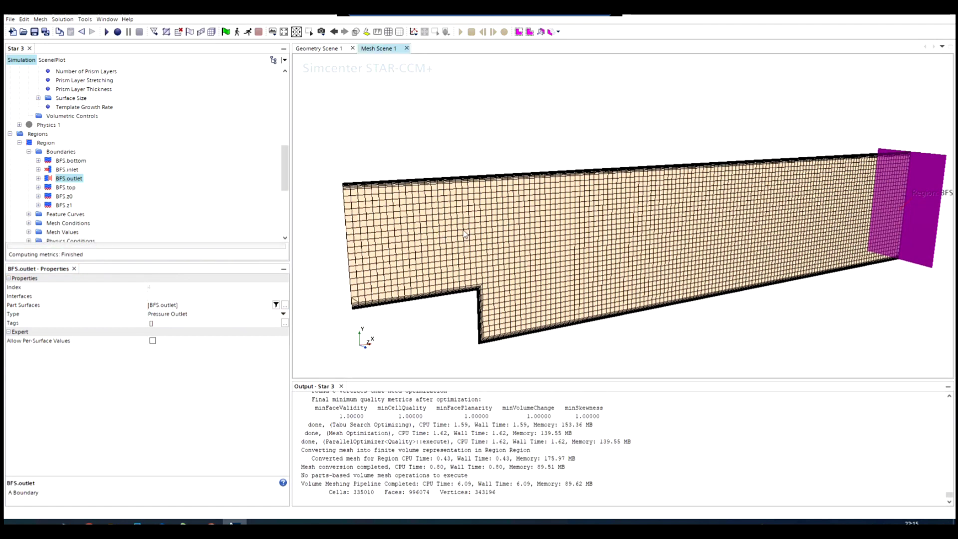
left_click_drag(465, 234, 368, 209)
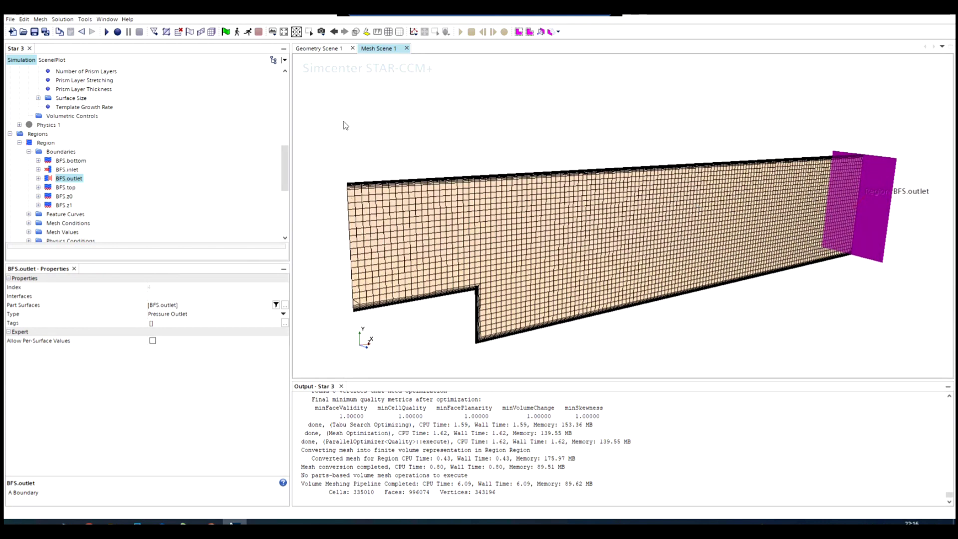
left_click(674, 336)
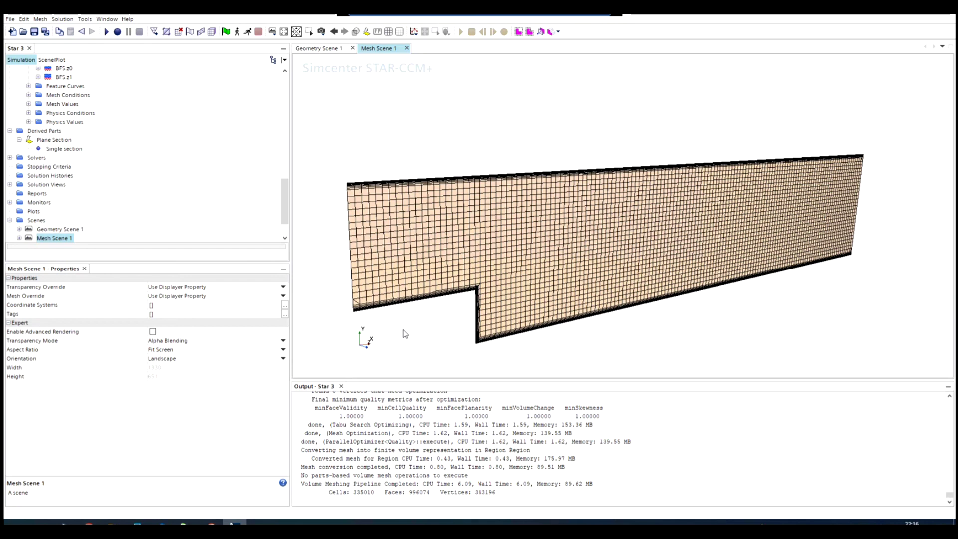
scroll(405, 334, "up", 2)
scroll(405, 334, "down", 1)
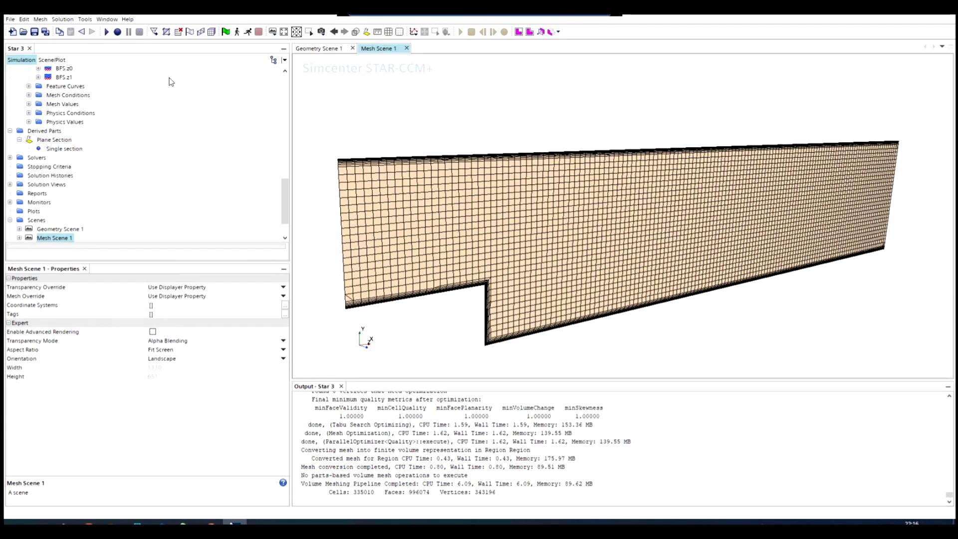
mouse_move(351, 214)
left_mouse_down()
mouse_move(370, 228)
mouse_move(362, 220)
left_mouse_up()
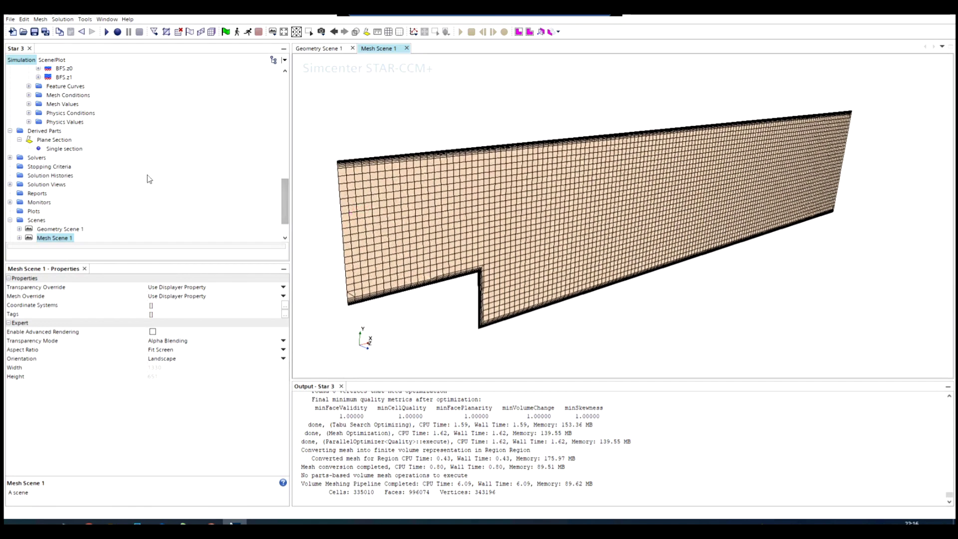